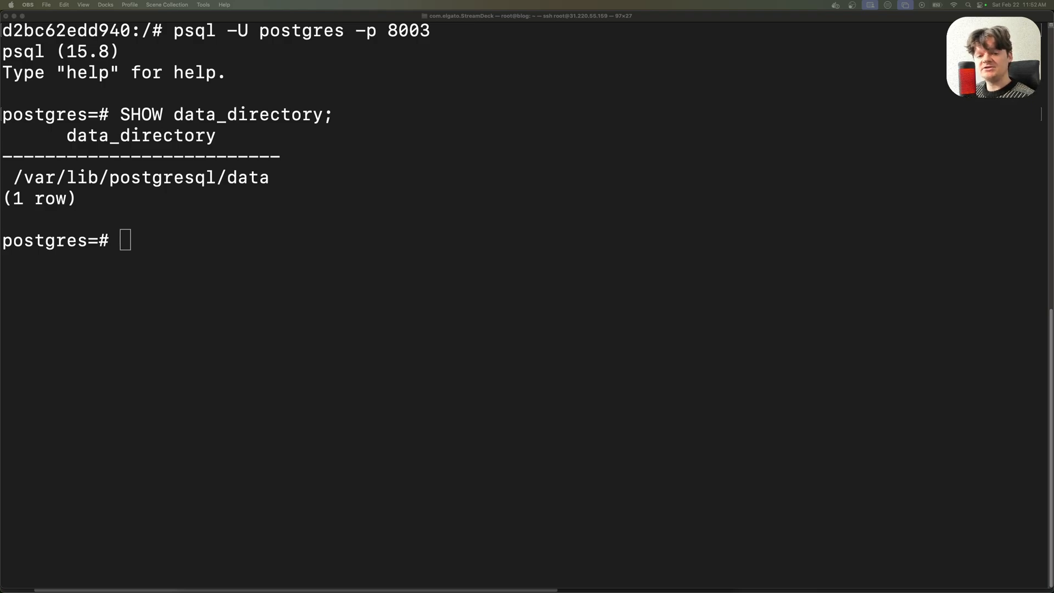
Step: Copy the data_directory path /var/lib/postgresql/data from the psql output
click(301, 115)
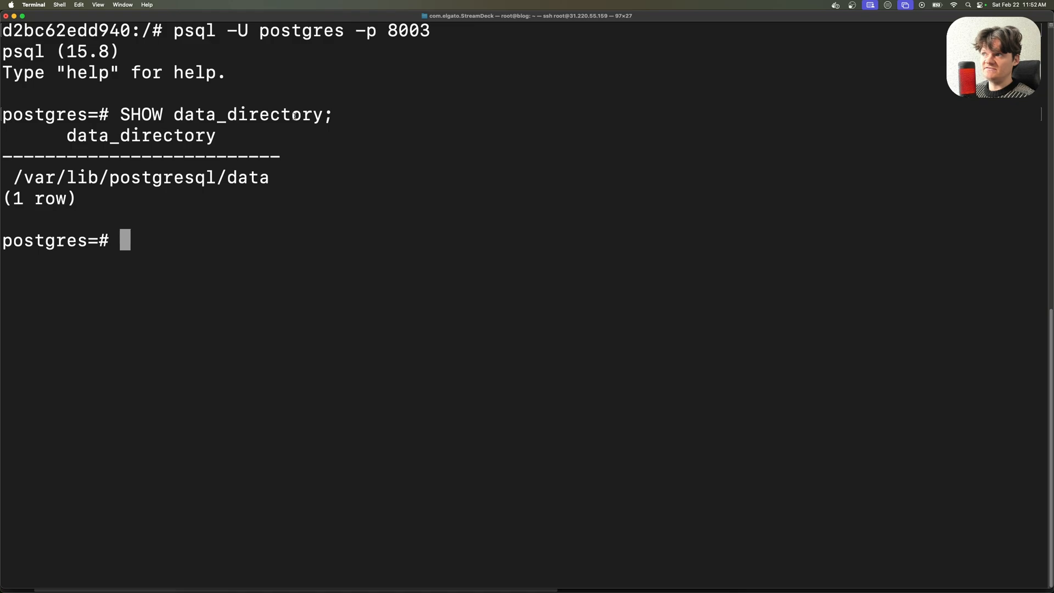
drag(296, 116, 175, 116)
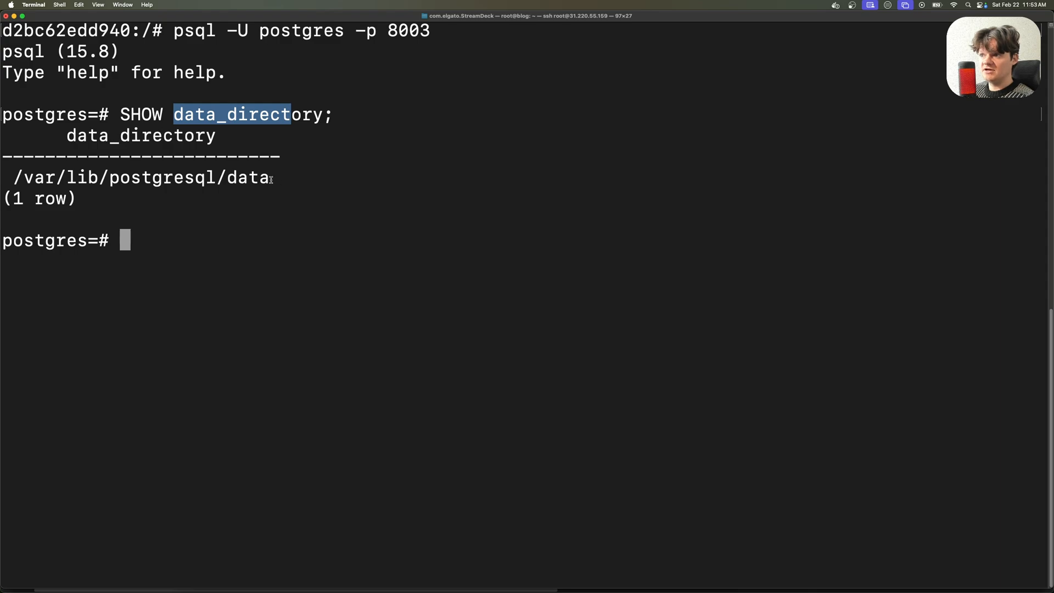
drag(271, 180, 13, 177)
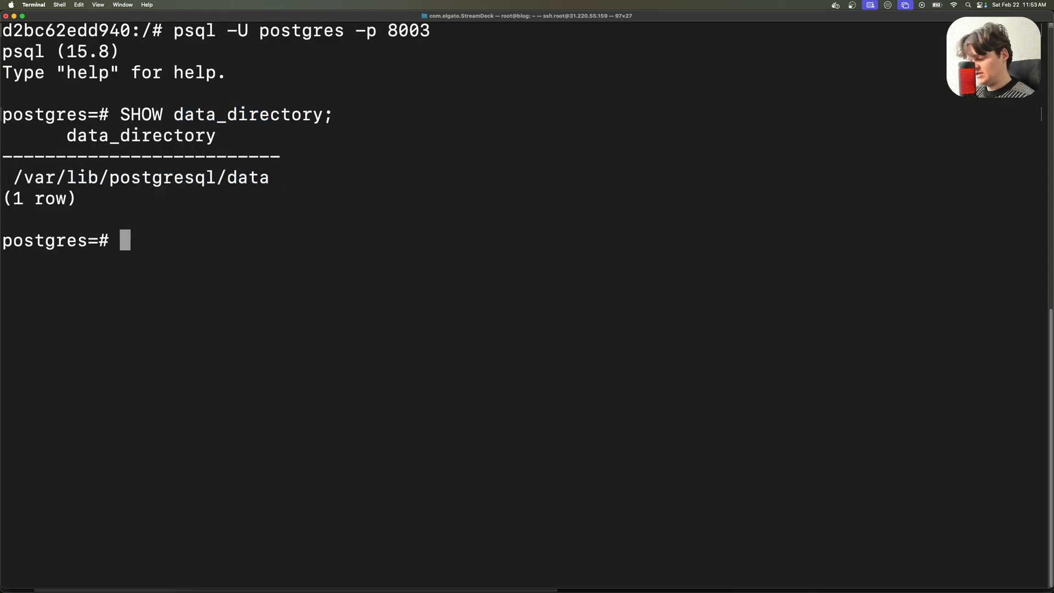
text(exit)
Step: Exit psql and list /var/lib/postgresql/data, noting its base folder
key(Return)
text(ls)
text(/var/lib/postgresql/data)
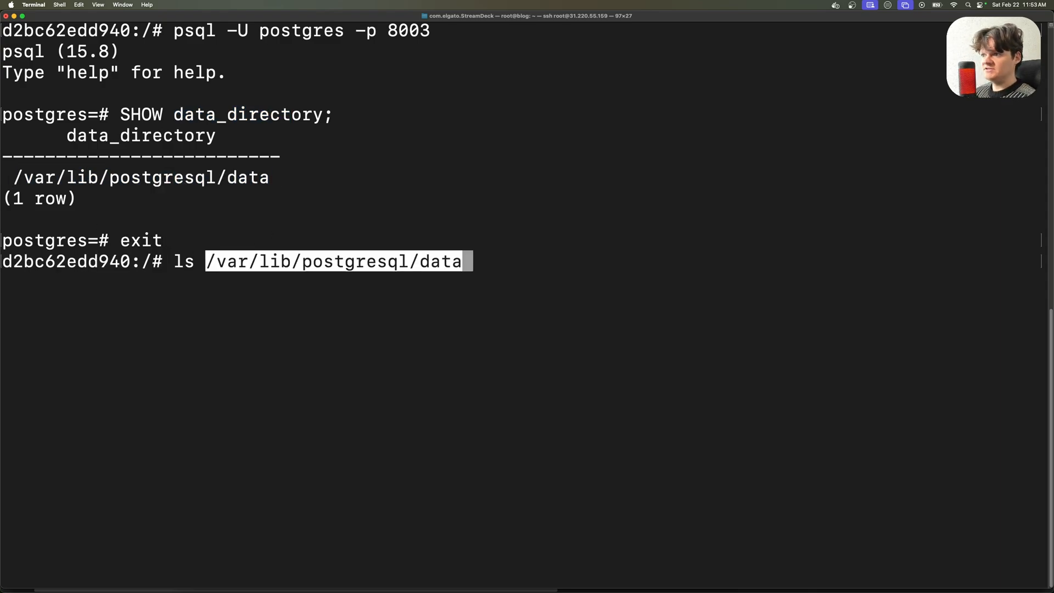
key(Return)
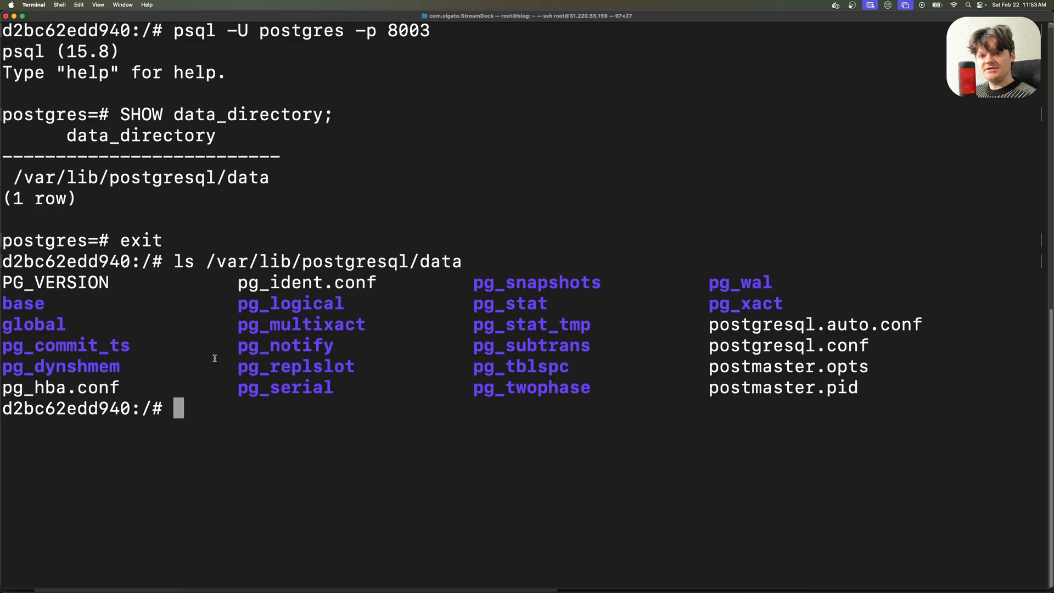
drag(33, 305, 46, 310)
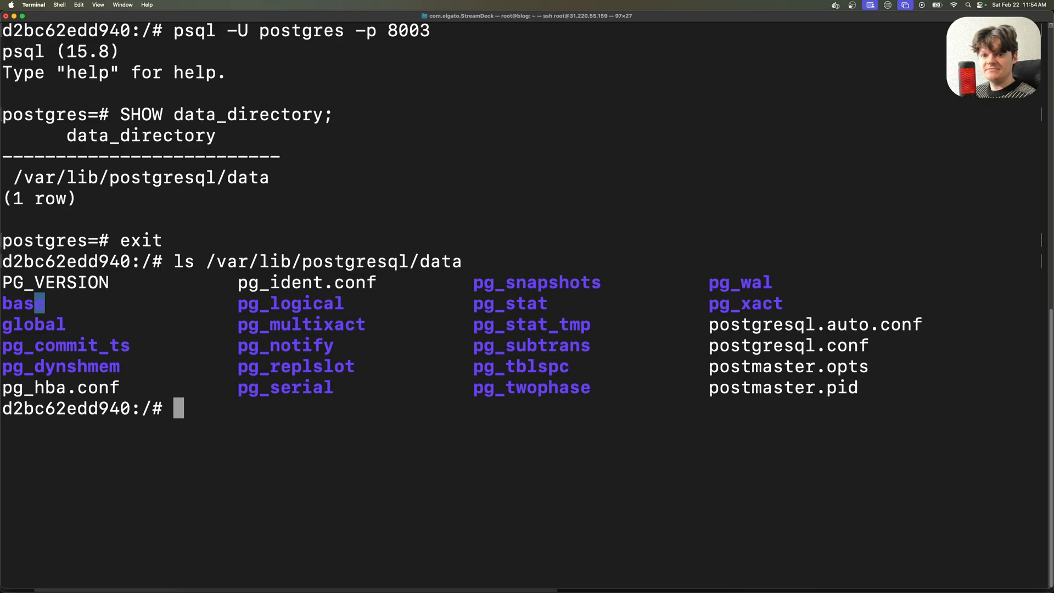
text(cd b)
Step: Change into the base folder and point out database folders 4 and 5 in its listing
key(Tab)
key(Return)
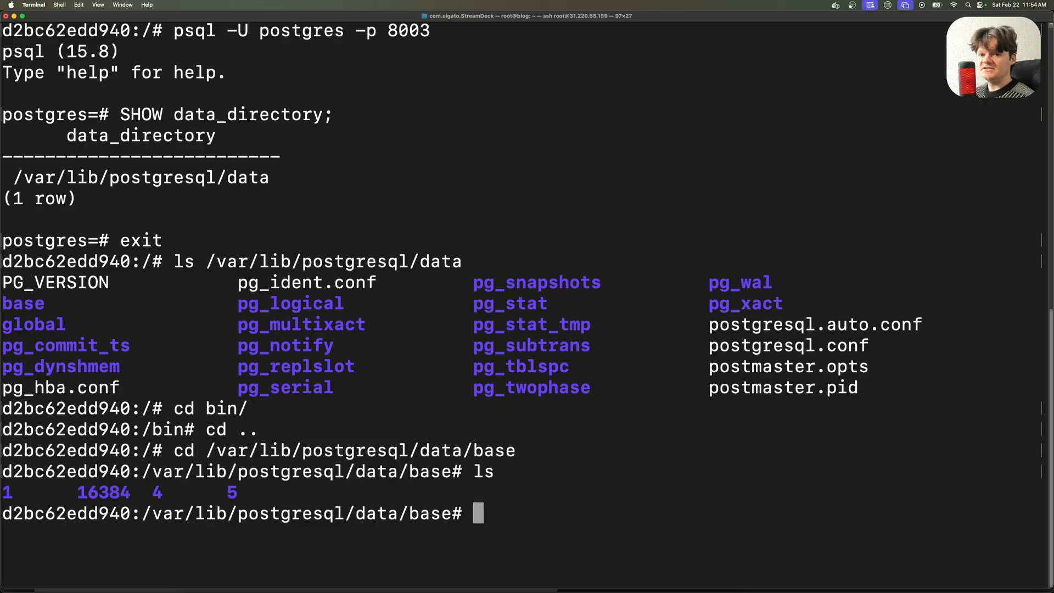
drag(247, 493, 153, 495)
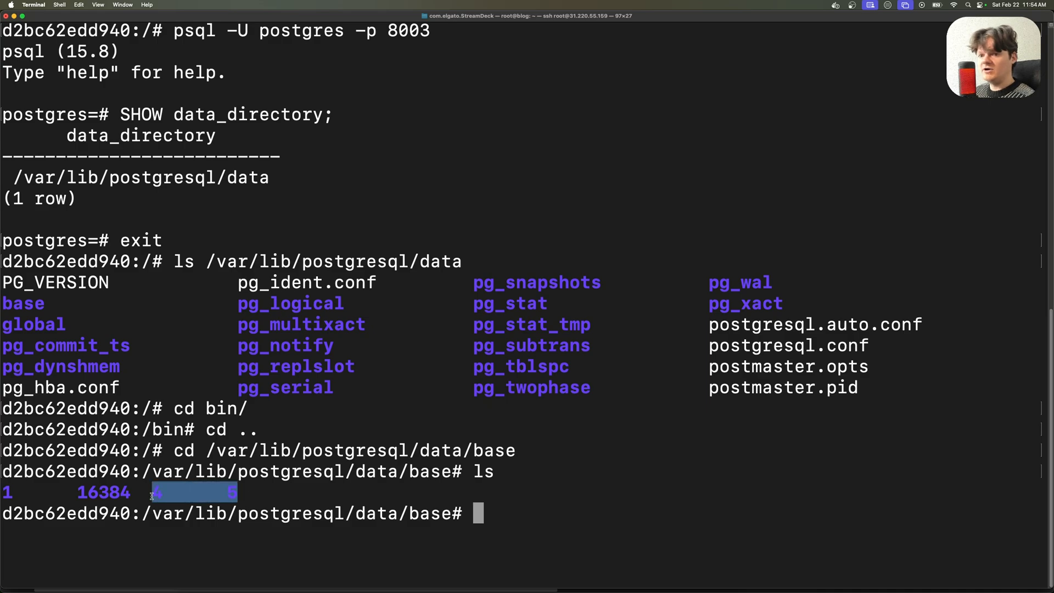
click(97, 490)
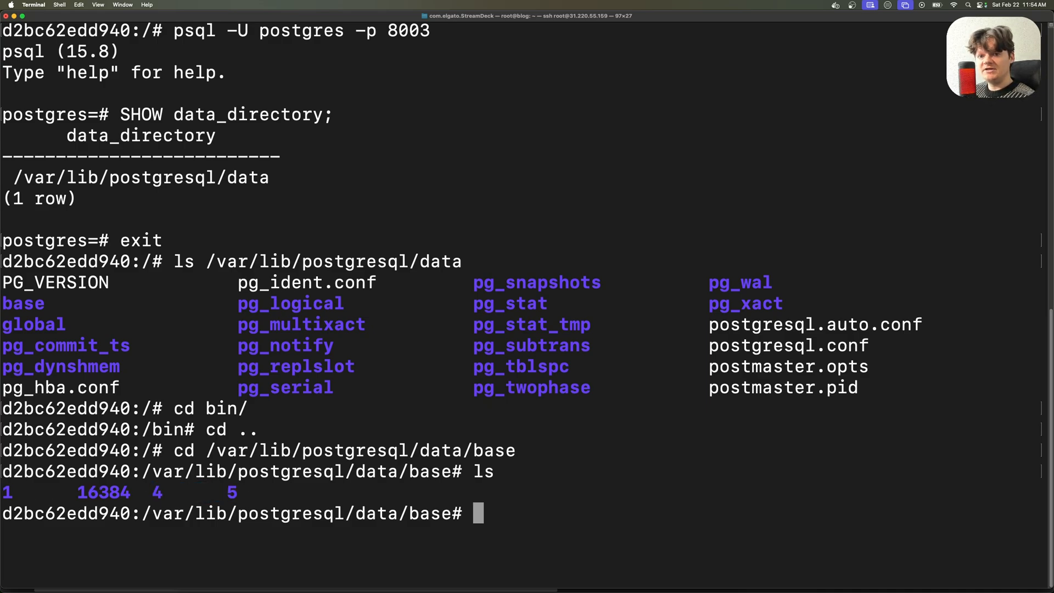
Step: Reconnect with psql on port 8003 and run SELECT datname, oid FROM pg_database
key(super+Tab)
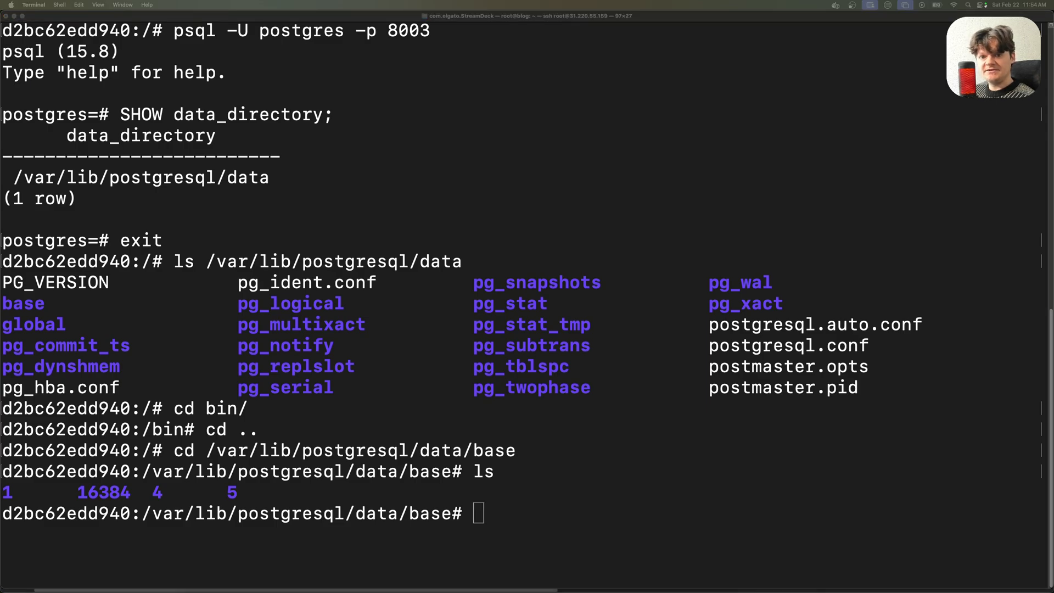
key(super+Tab)
key(Up)
key(Up)
key(Up)
key(Up)
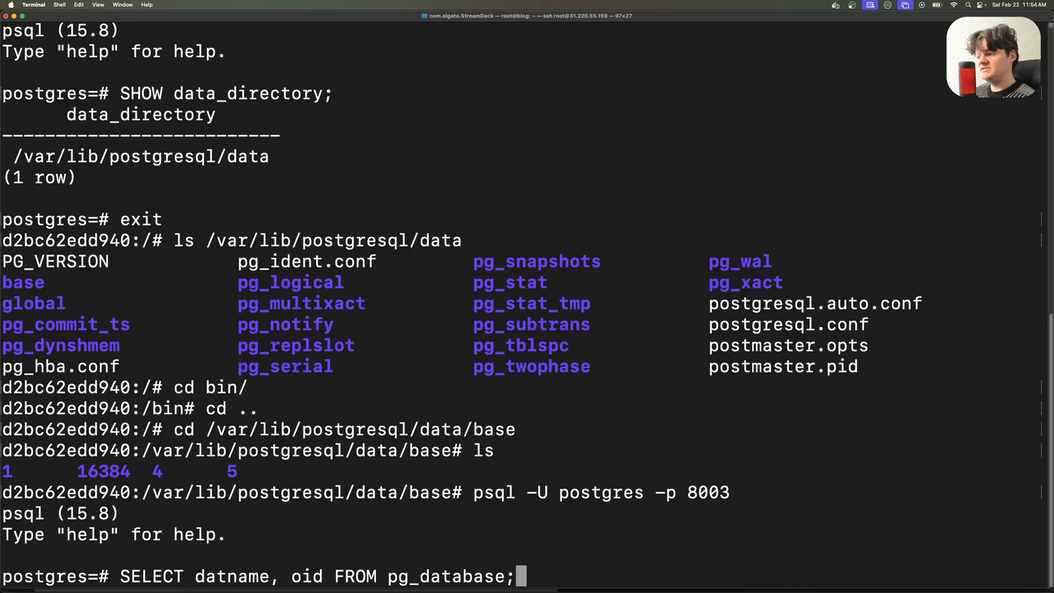
key(Return)
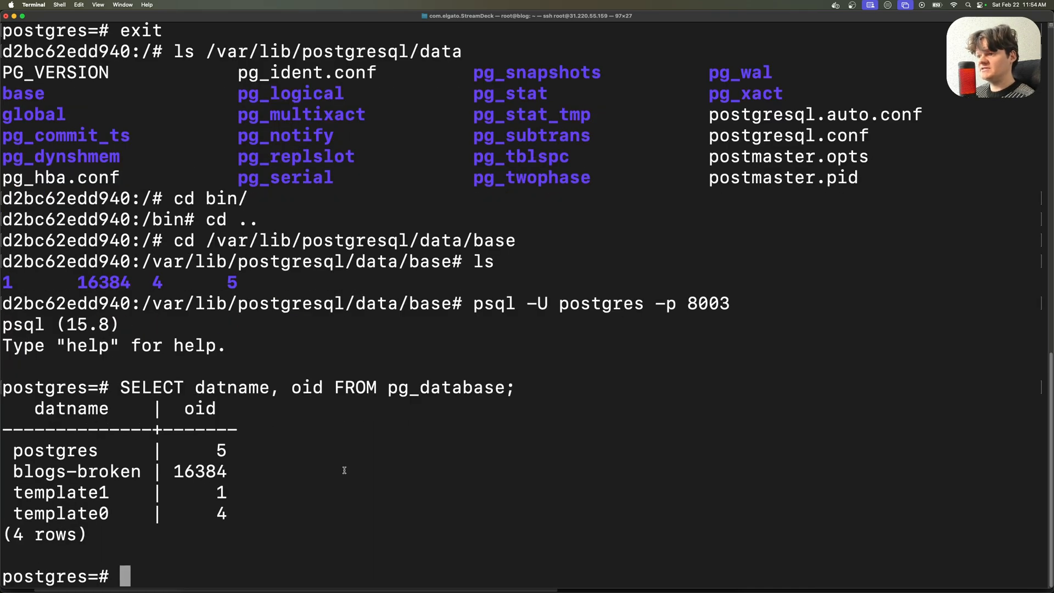
Step: Point out blogs-broken and the template databases, matching their oids to base folders 4 and 5
drag(231, 507, 83, 490)
click(165, 494)
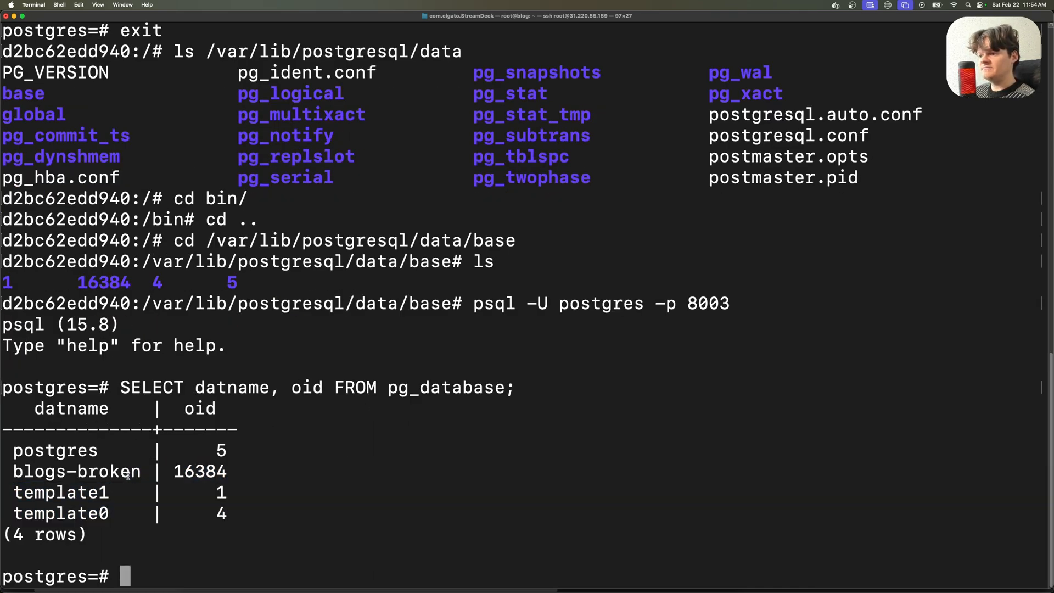
mouse_move(142, 471)
mouse_down()
mouse_move(85, 476)
mouse_move(68, 450)
mouse_up()
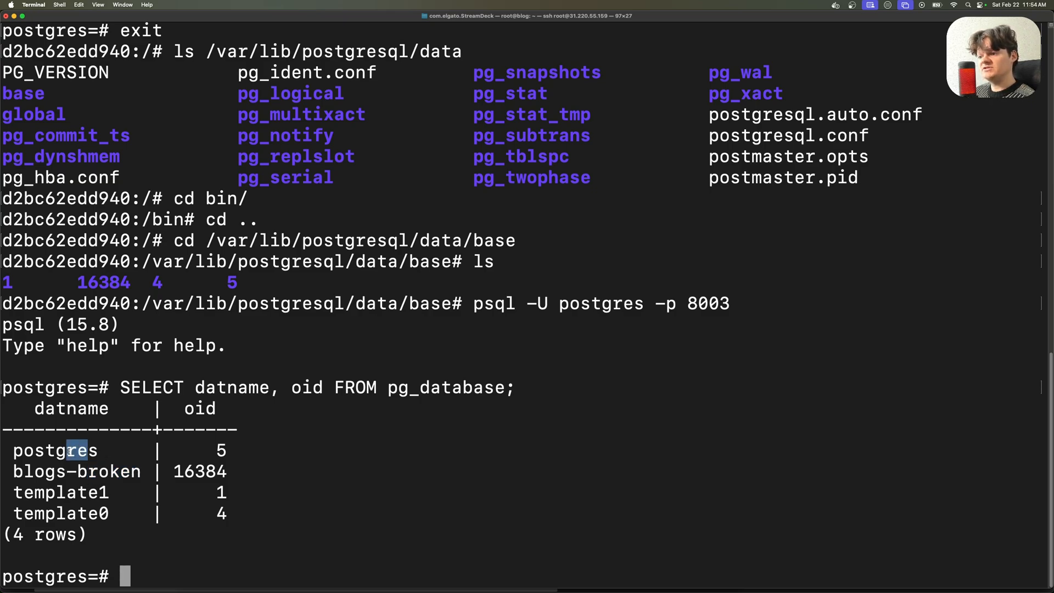
drag(98, 493, 76, 493)
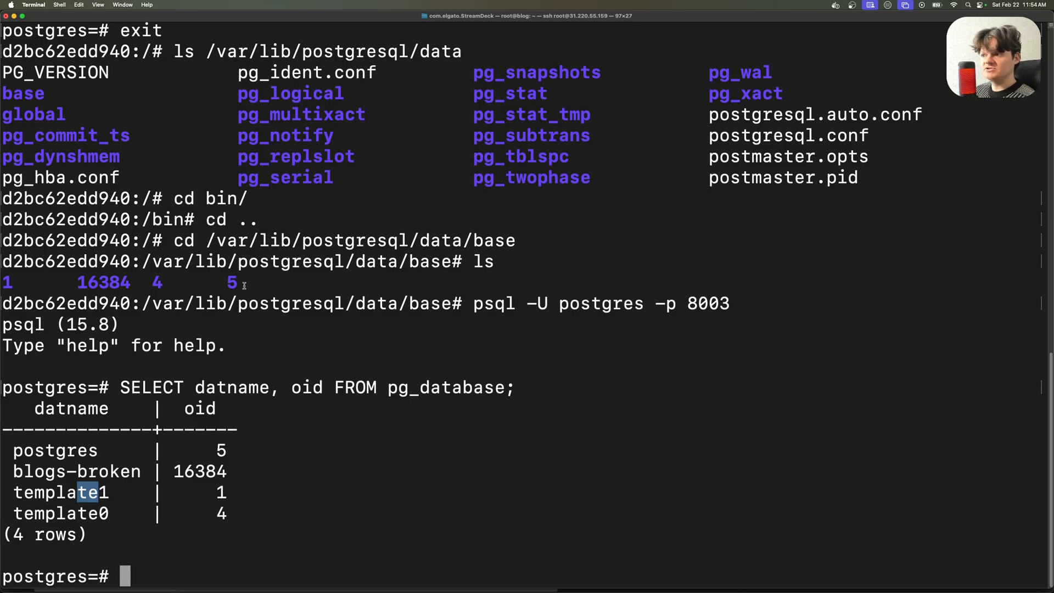
drag(239, 283, 20, 285)
click(21, 286)
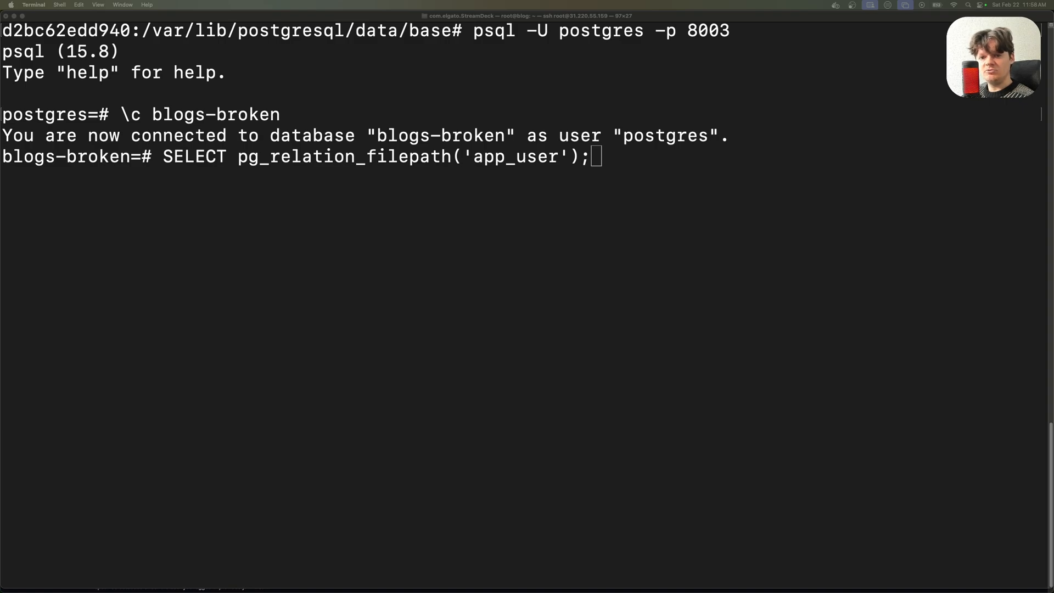
Step: Run SELECT pg_relation_filepath('app_user') in the blogs-broken database
drag(244, 157, 367, 157)
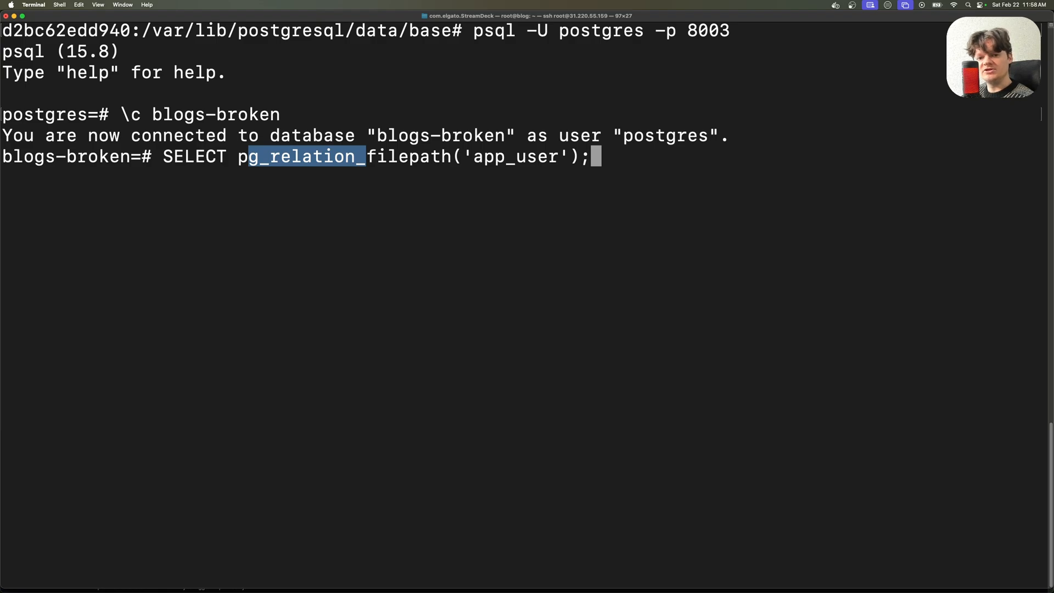
click(332, 305)
drag(474, 156, 527, 155)
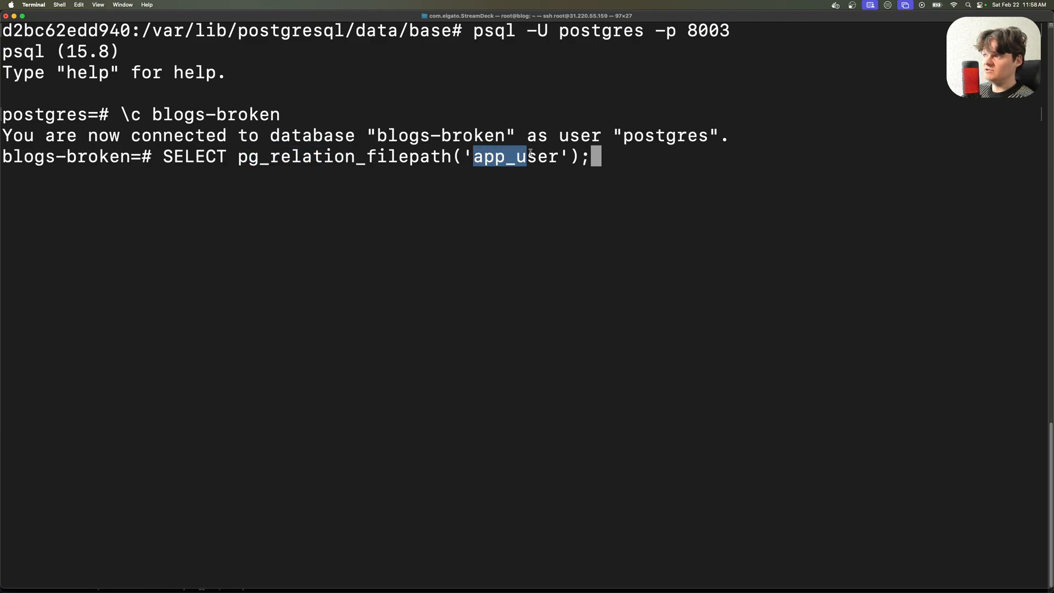
click(526, 162)
key(Return)
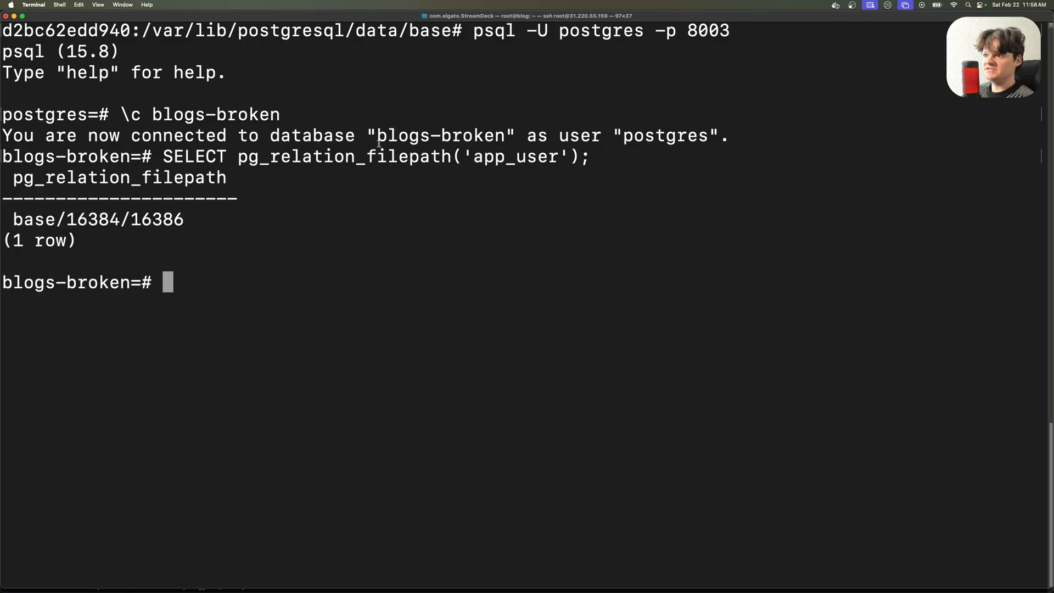
Step: Highlight the returned path base/16384/16386 as the app_user table's file
drag(34, 219, 184, 220)
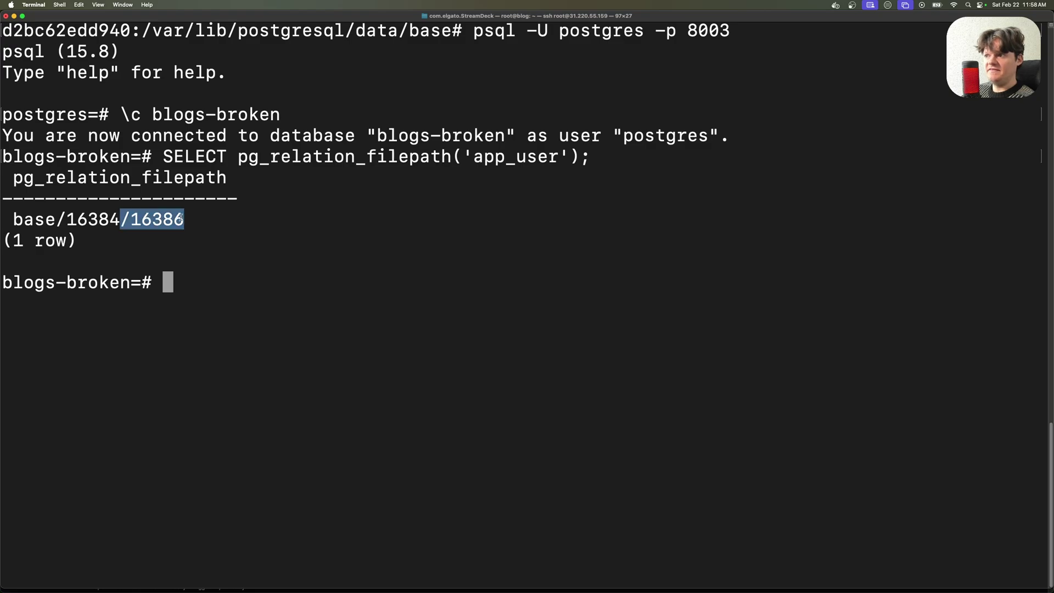
click(155, 237)
drag(130, 219, 174, 219)
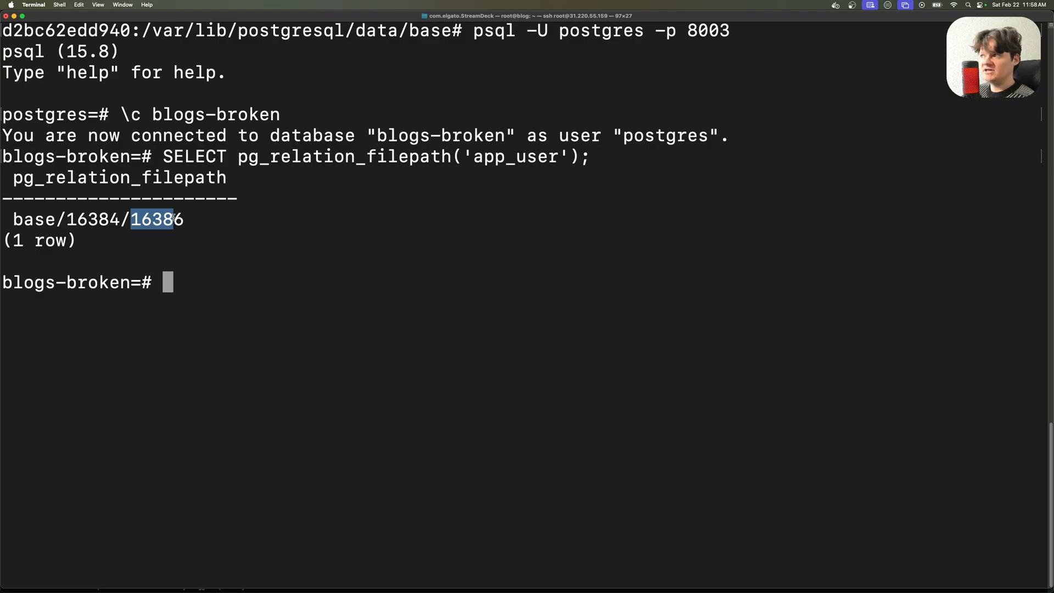
drag(483, 155, 540, 155)
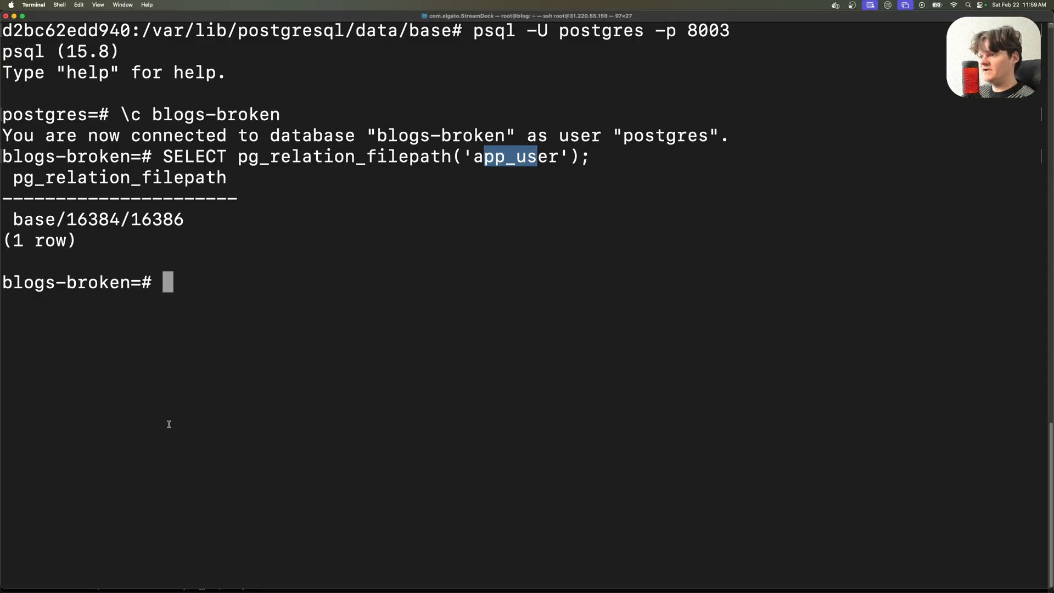
text(exit)
Step: Exit psql and run hexdump -C /var/lib/postgresql/data/base/16384/16386, spotting a user's account text
key(Return)
text(hexdump -C /var/lib/postgresql/data/base/16384/16386)
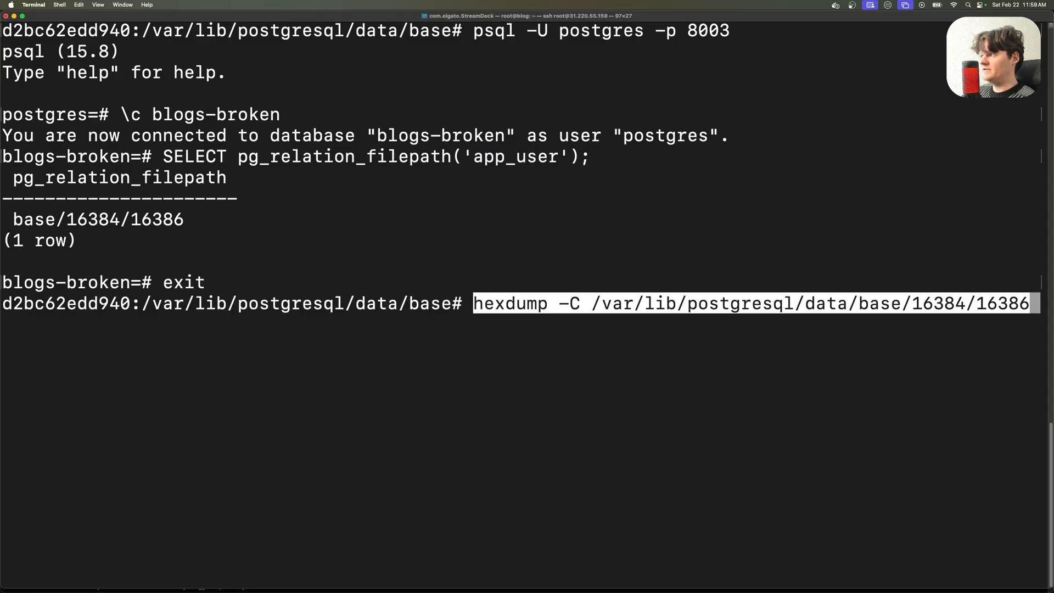
key(Return)
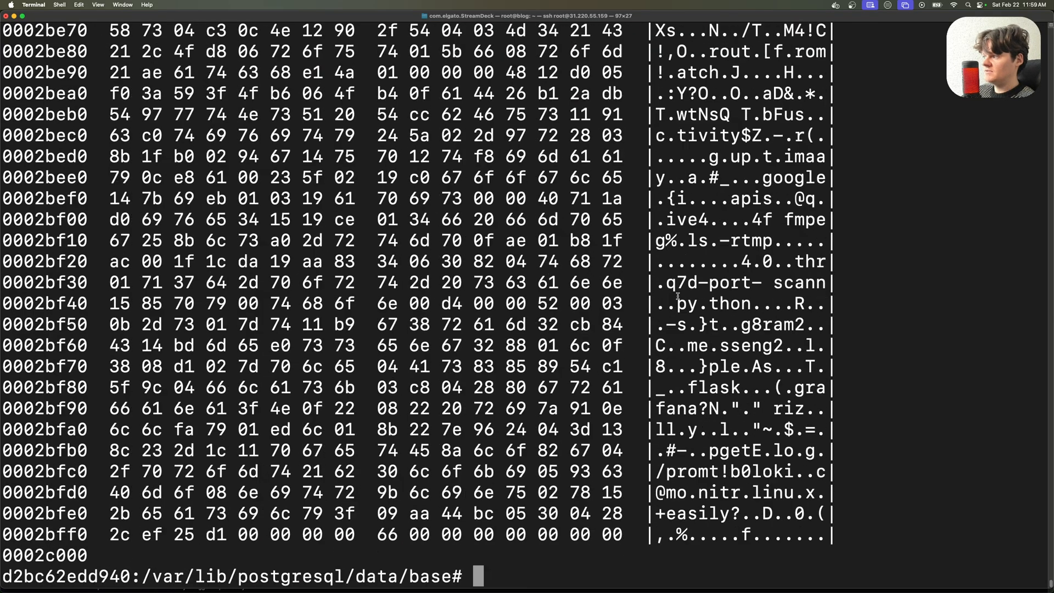
scroll(715, 344, up, 5)
scroll(691, 322, up, 3)
scroll(677, 294, up, 3)
scroll(677, 296, up, 4)
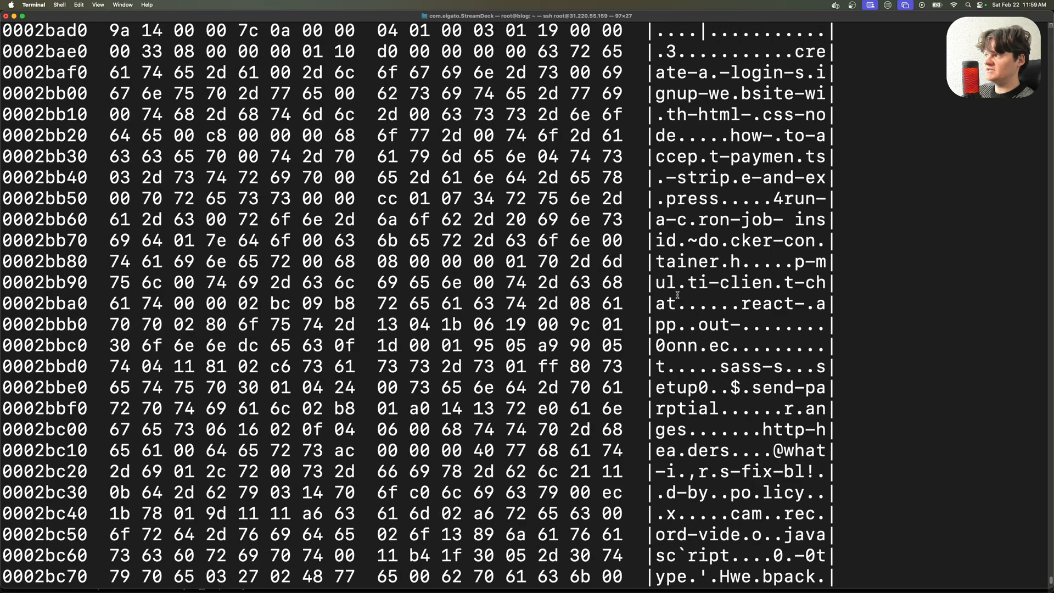
scroll(676, 295, up, 3)
scroll(677, 295, up, 3)
scroll(677, 295, up, 3)
scroll(677, 295, up, 1)
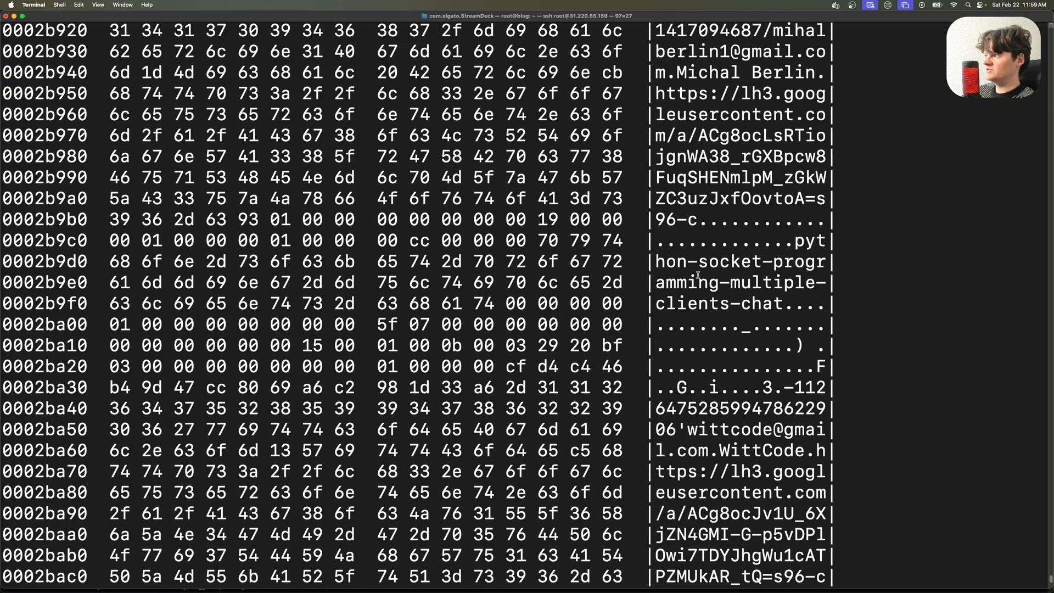
drag(794, 240, 805, 275)
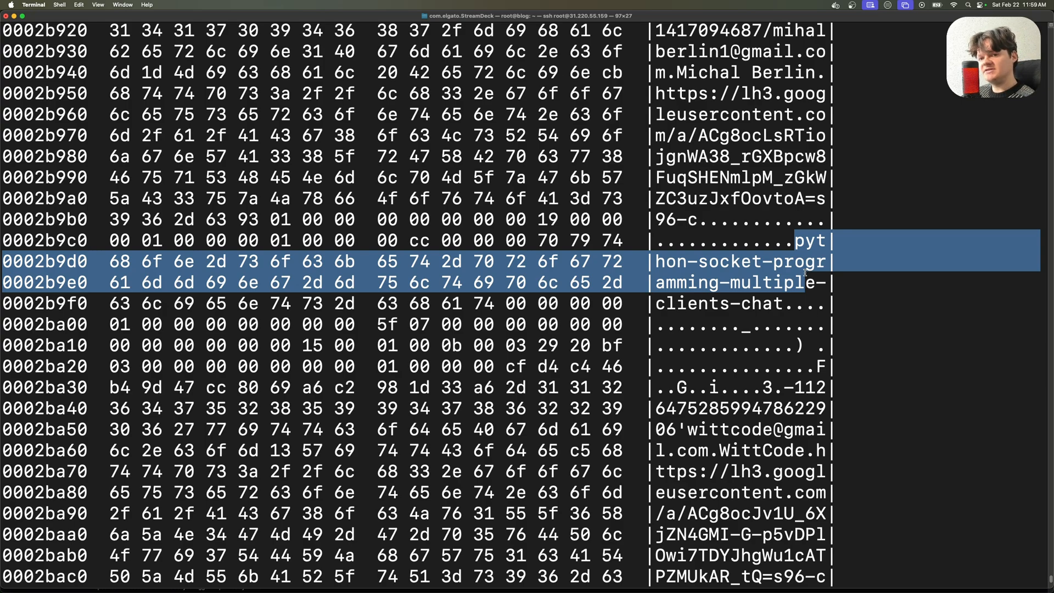
scroll(805, 275, up, 2)
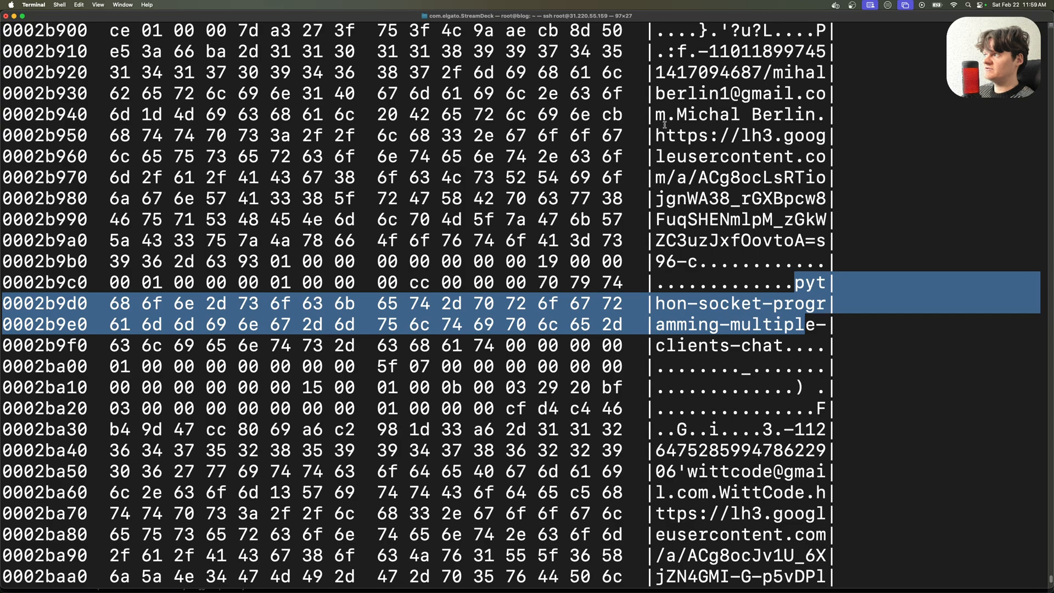
drag(664, 124, 755, 199)
click(755, 200)
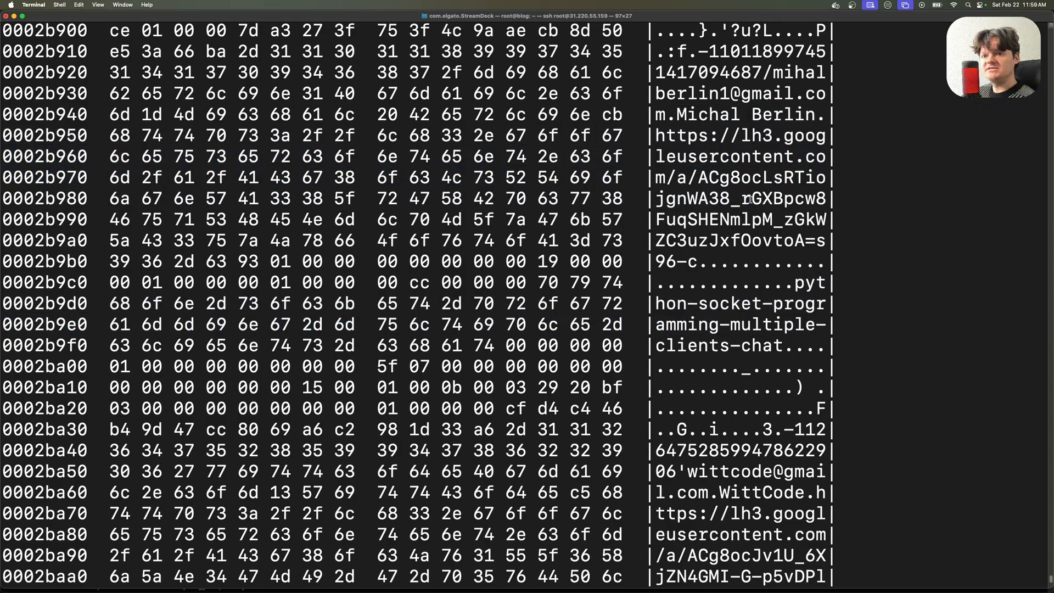
scroll(527, 297, down, 20)
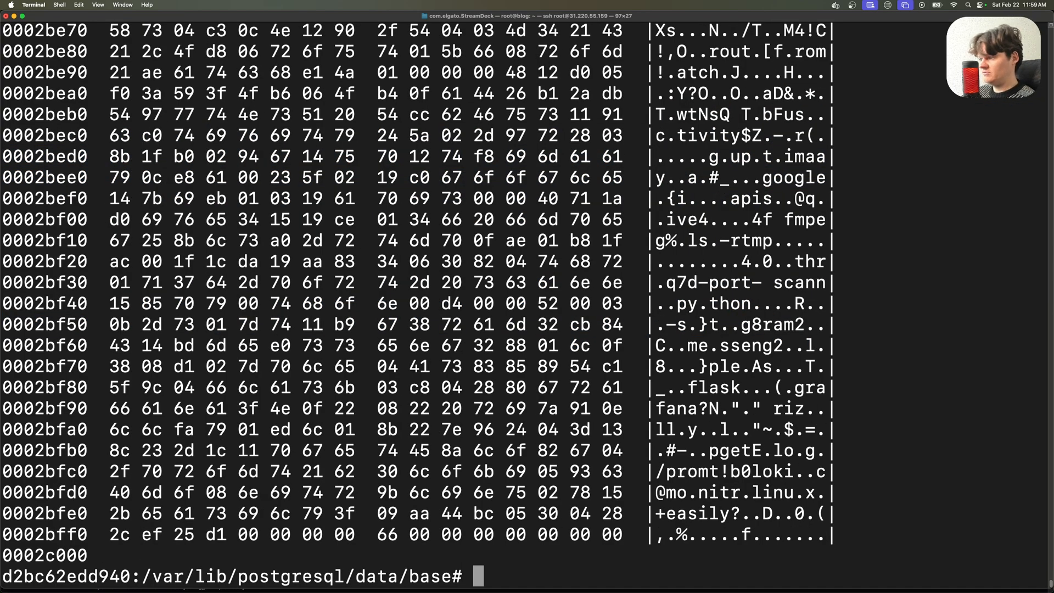
key(Up)
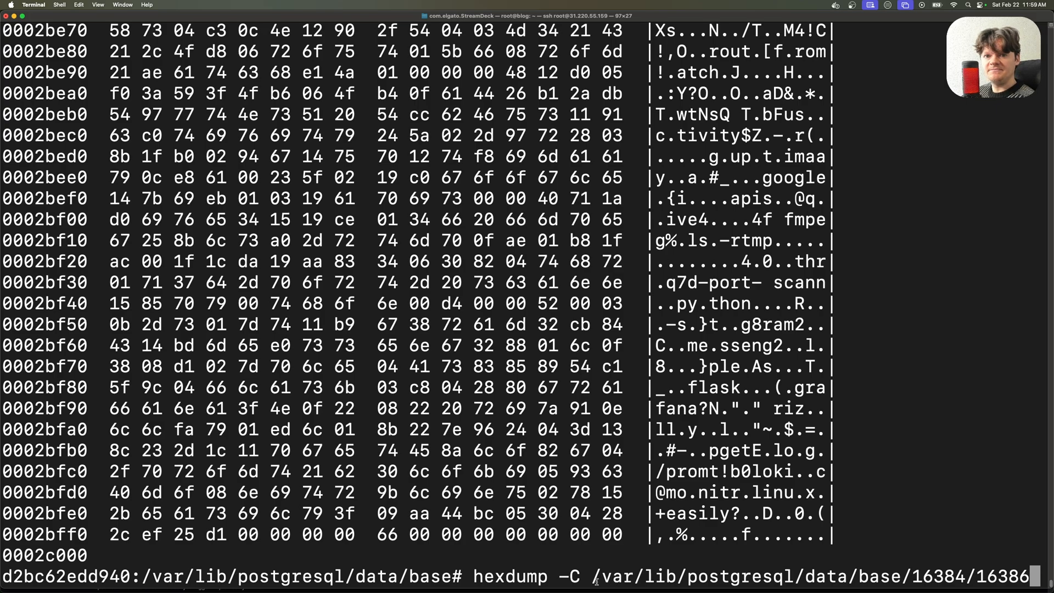